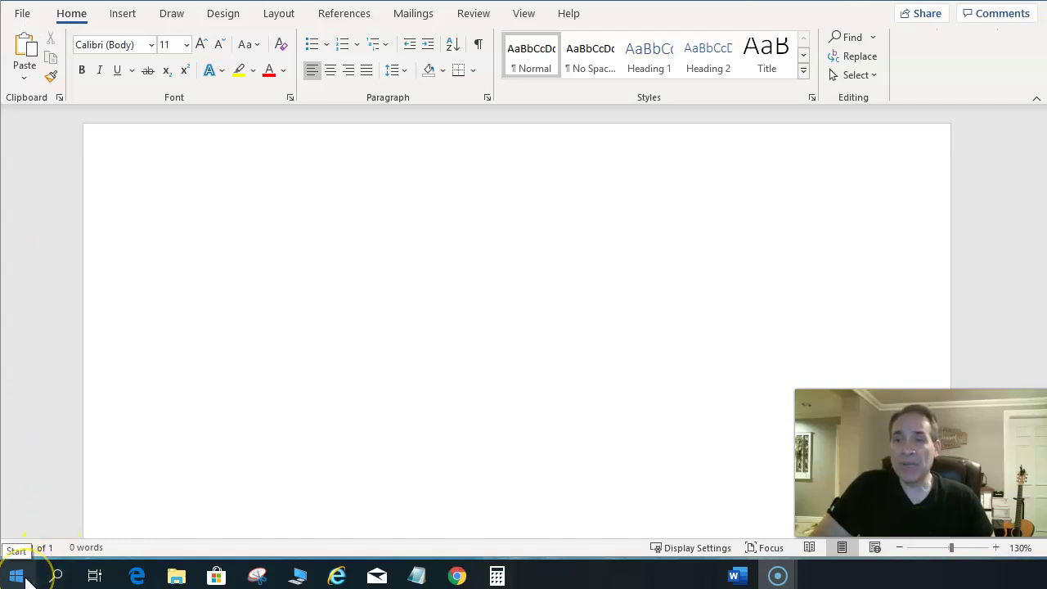
Step: Launch On-Screen Keyboard from a 'keyb' search, then drag it into view and narrow it
left_click(57, 576)
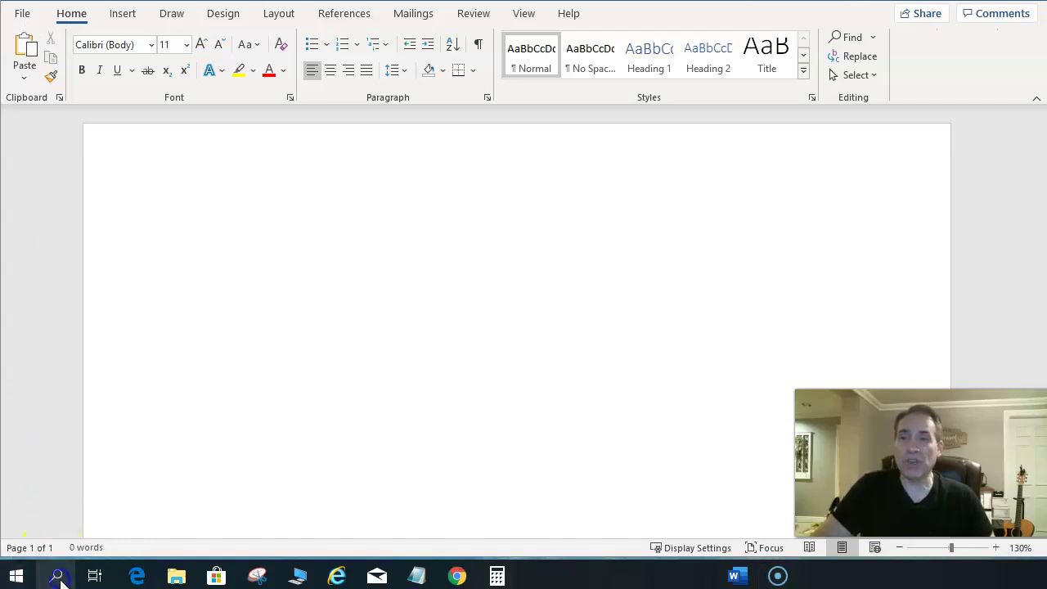
type("ke")
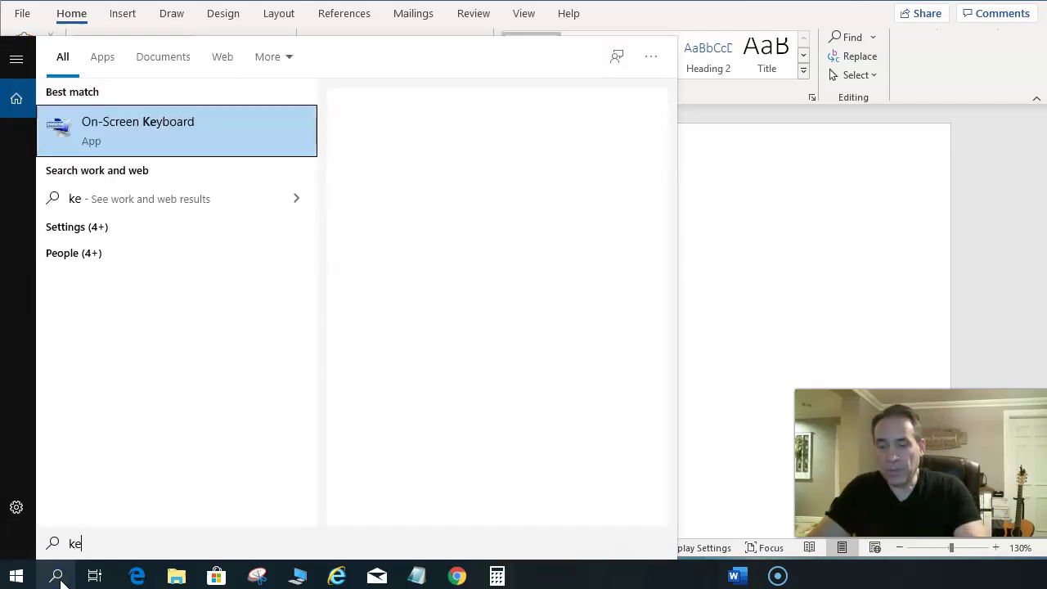
type("yb")
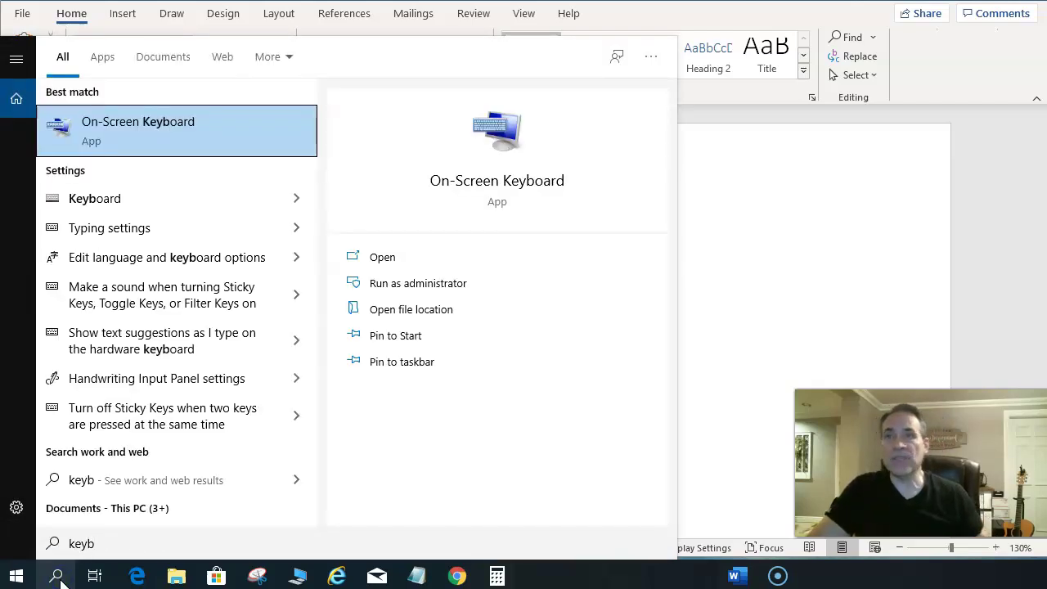
left_click(61, 146)
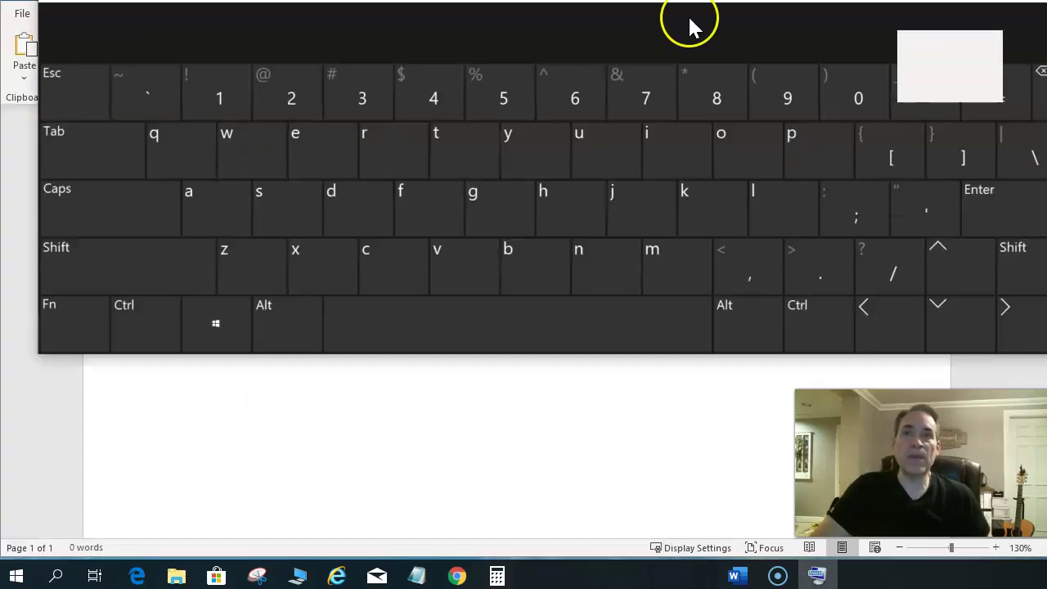
left_click_drag(690, 24, 657, 179)
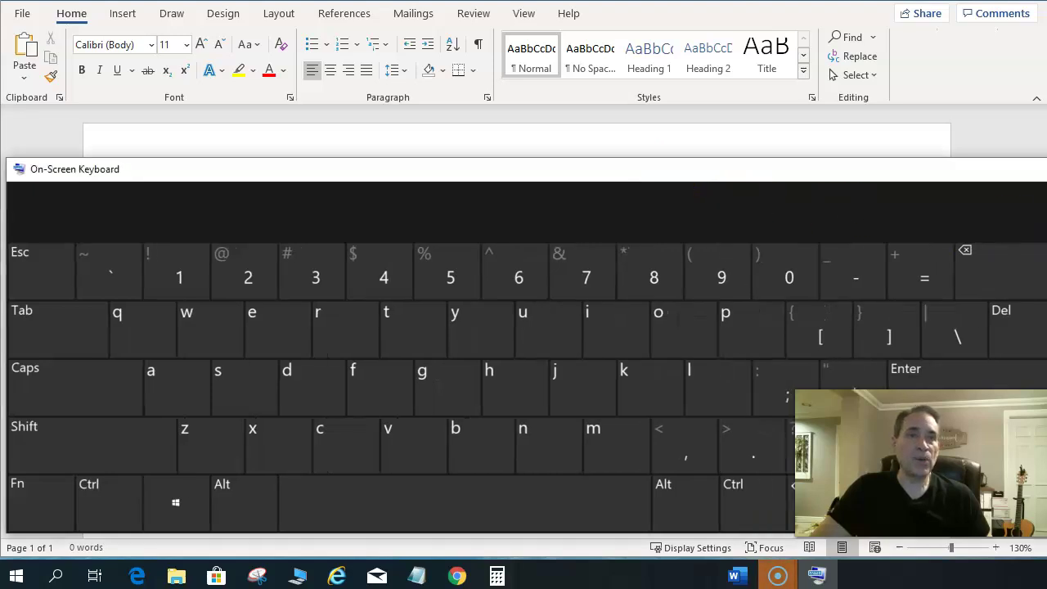
left_click_drag(1046, 221, 1009, 222)
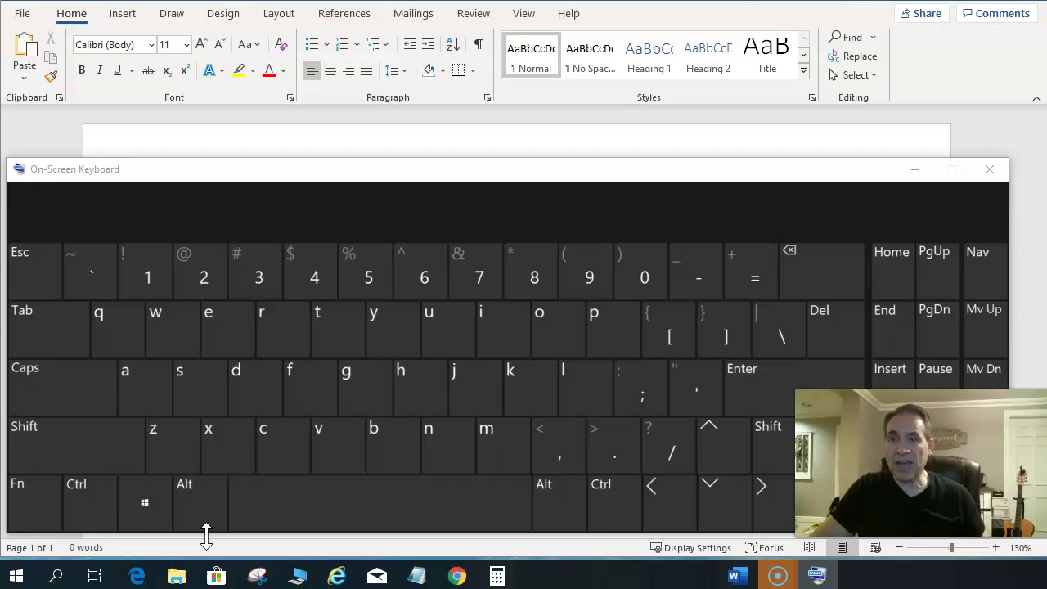
Step: Press Win+H using the On-Screen Keyboard's Windows and H keys to request dictation
left_click(160, 526)
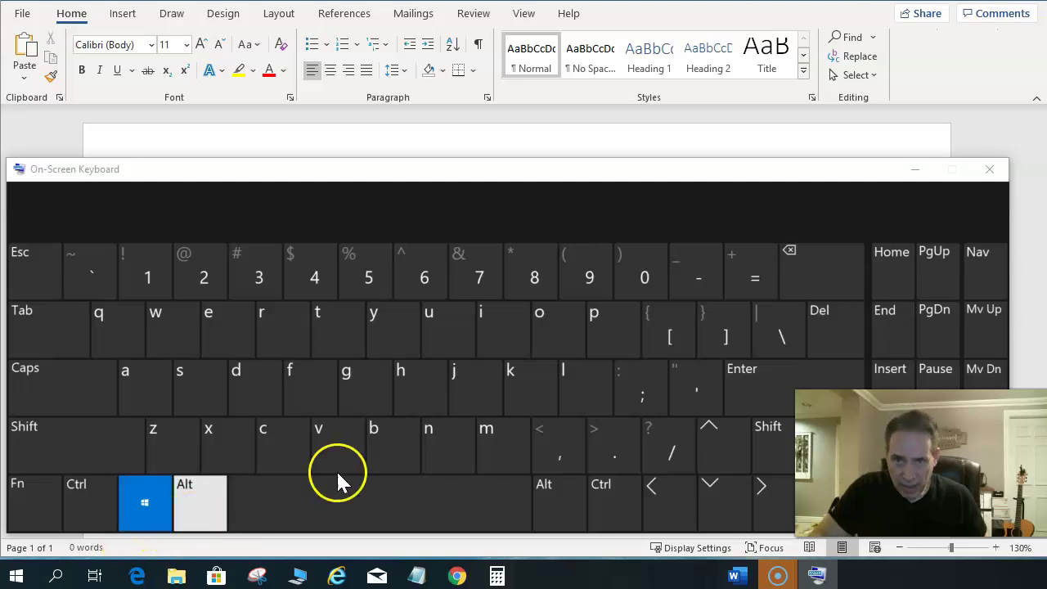
left_click(399, 388)
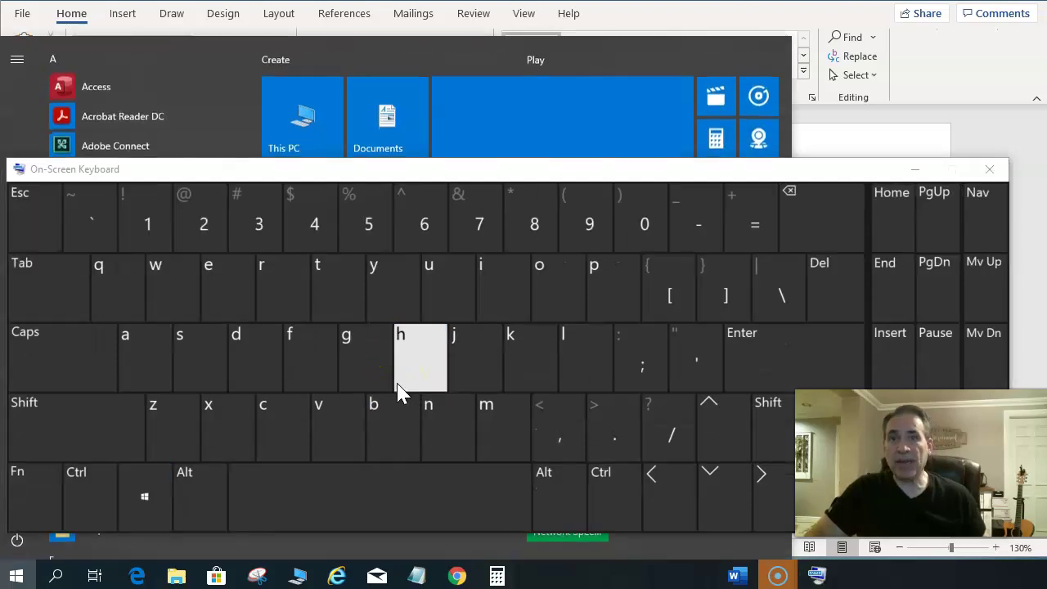
left_click(730, 16)
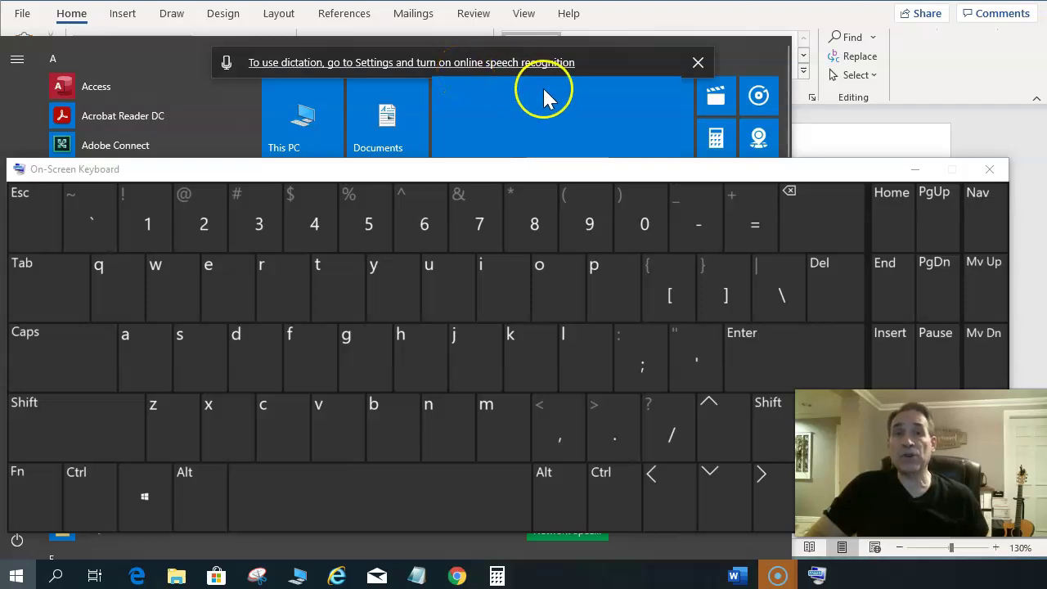
Step: Close the on-screen keyboard and switch Online speech recognition to On via the dictation notice
left_click(989, 169)
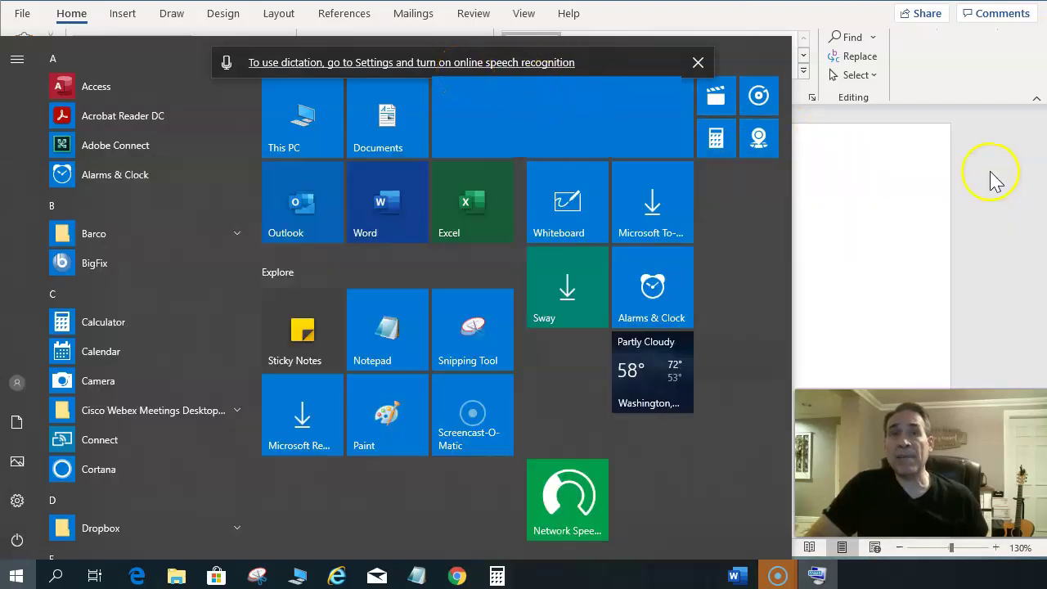
left_click(432, 65)
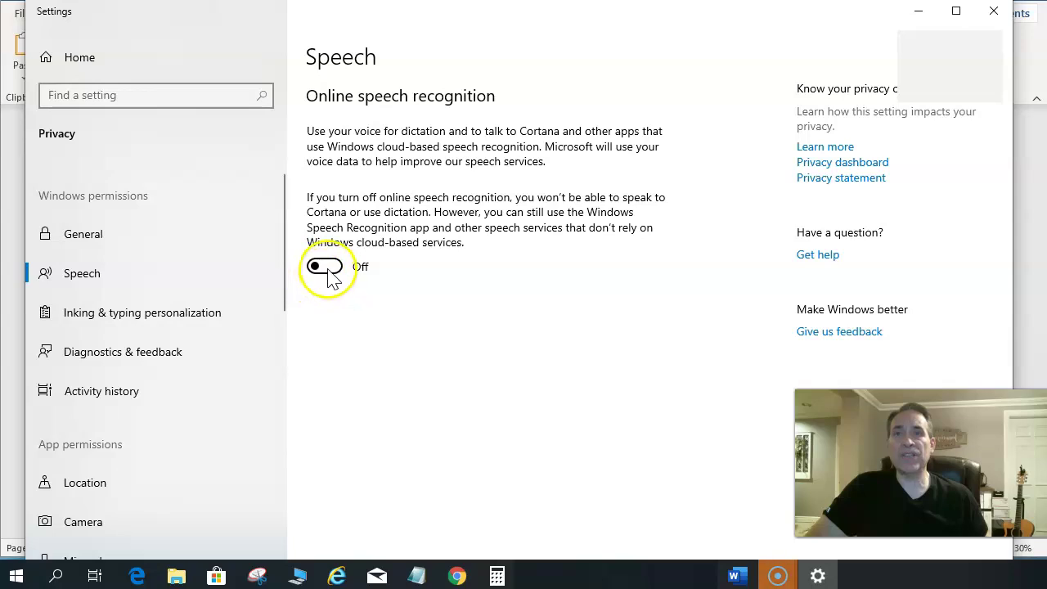
left_click(325, 268)
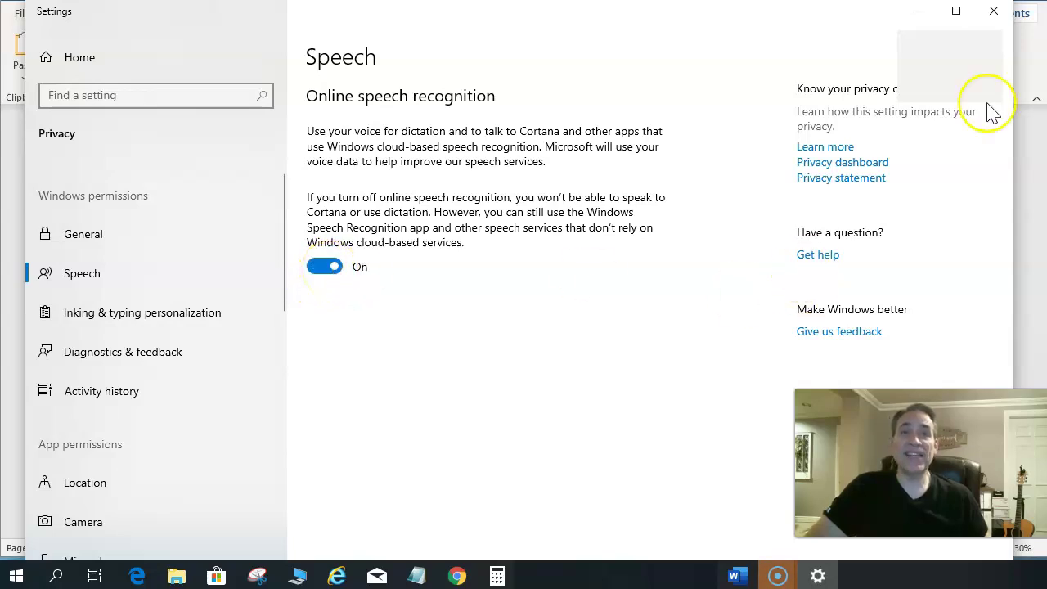
left_click(994, 11)
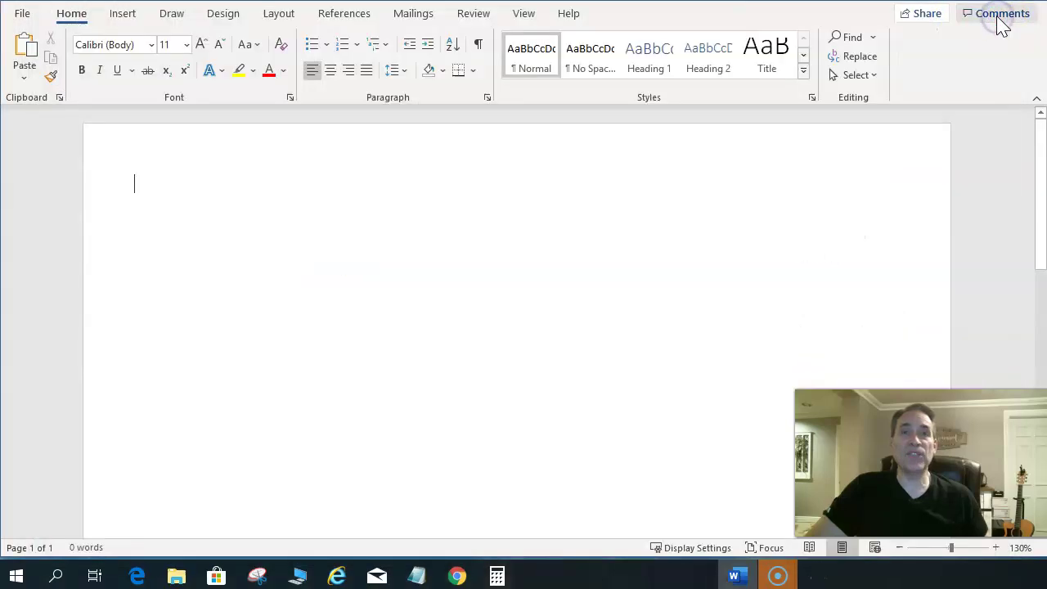
Step: Relaunch On-Screen Keyboard via an 'osk' search and press Win+H on it to open dictation
left_click(24, 579)
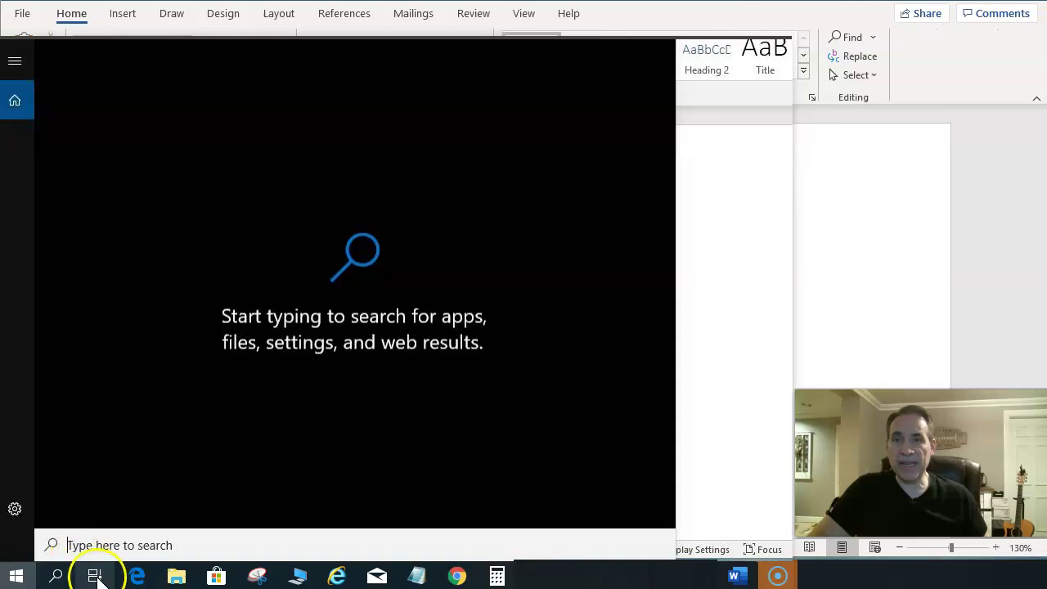
type("osk")
key("Return")
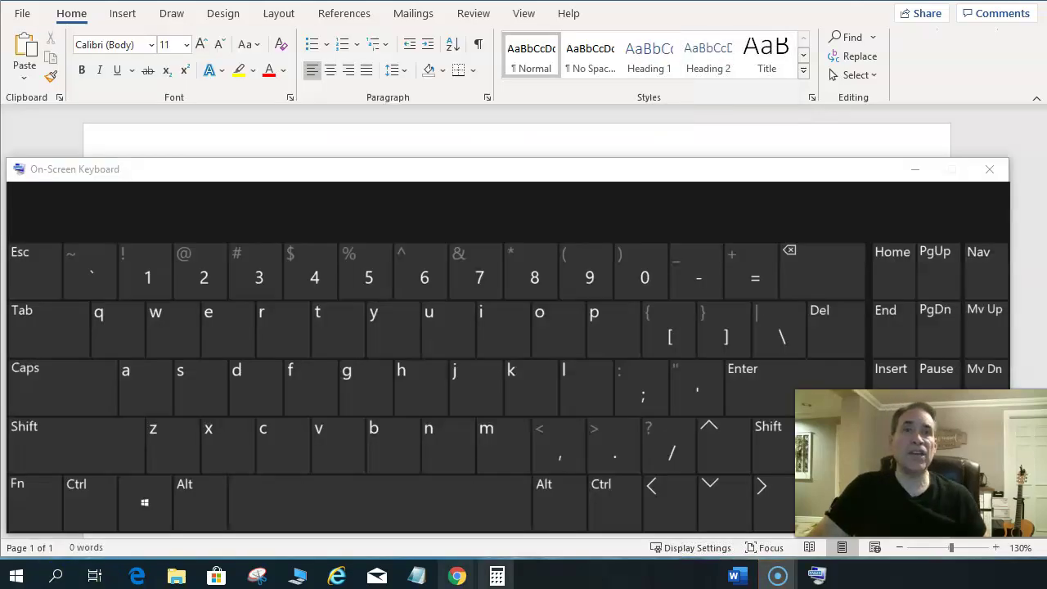
left_click(145, 503)
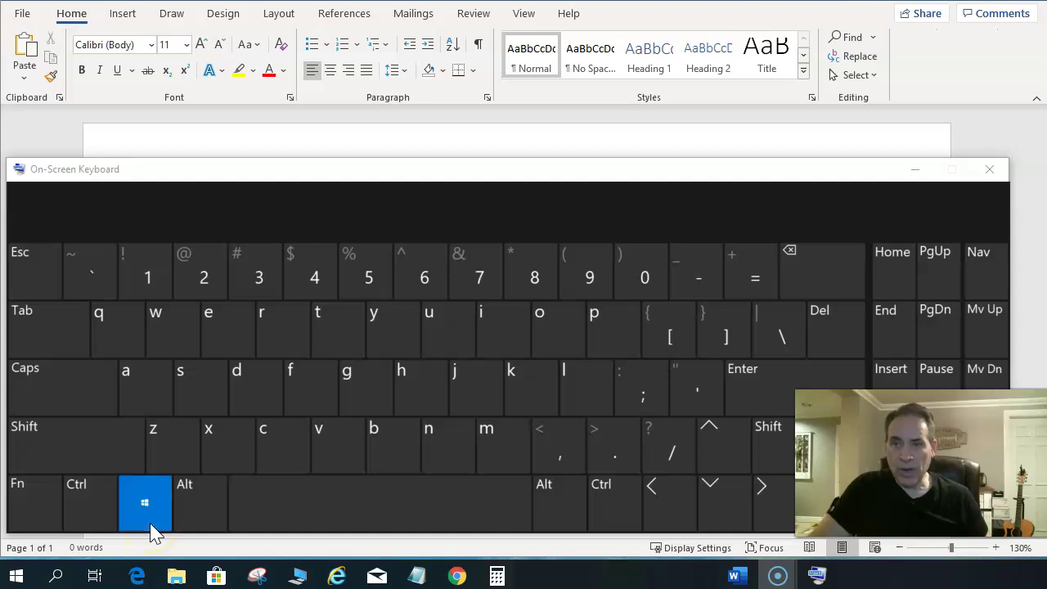
left_click(401, 404)
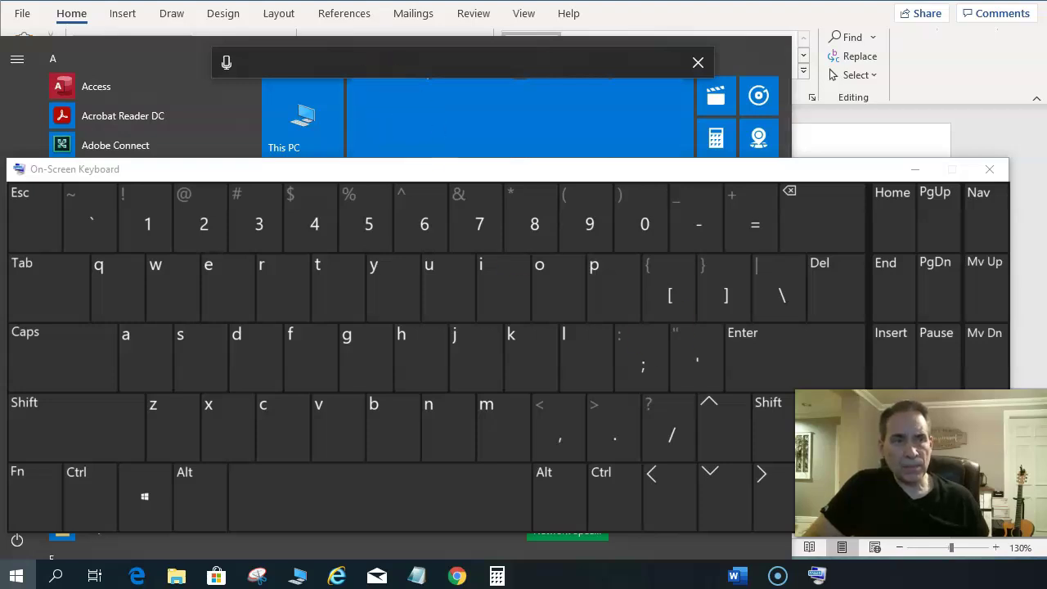
Step: Verify Privacy > Microphone access is On, minimizing the on-screen keyboard, then close Settings
left_click(759, 104)
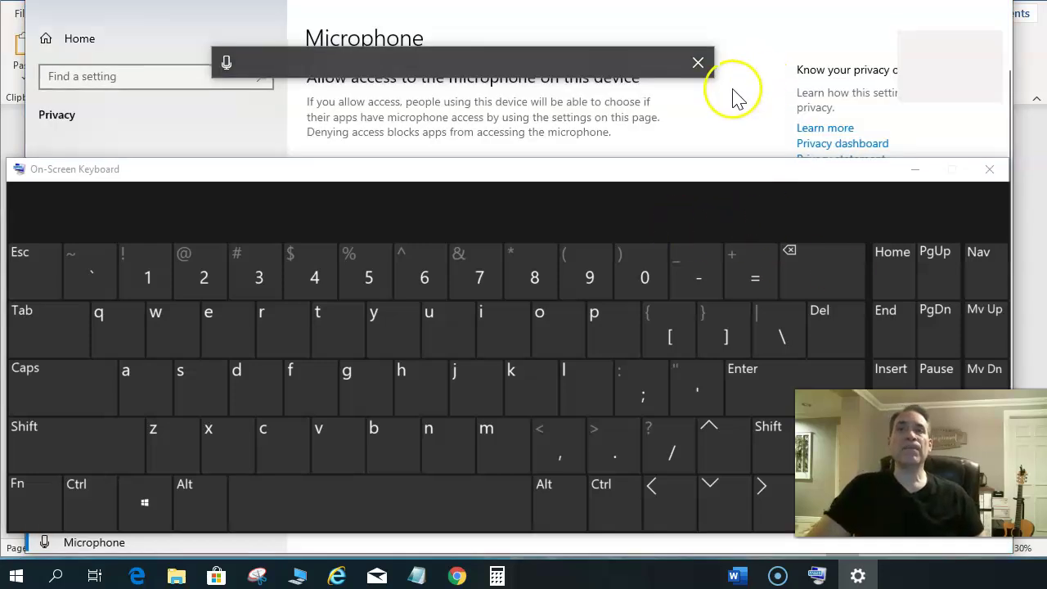
left_click(914, 169)
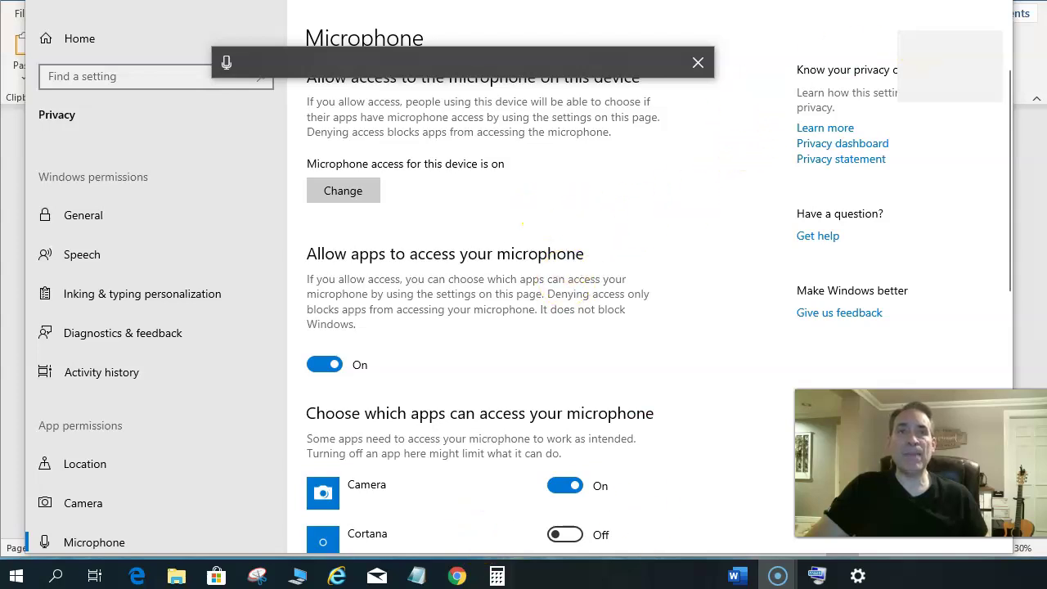
left_click(1014, 12)
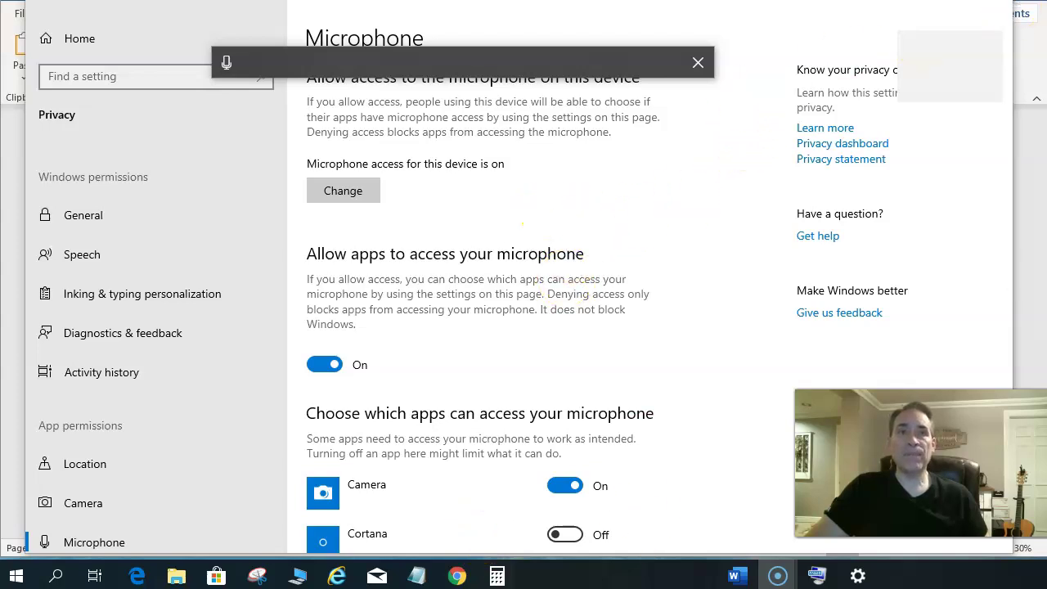
left_click(996, 34)
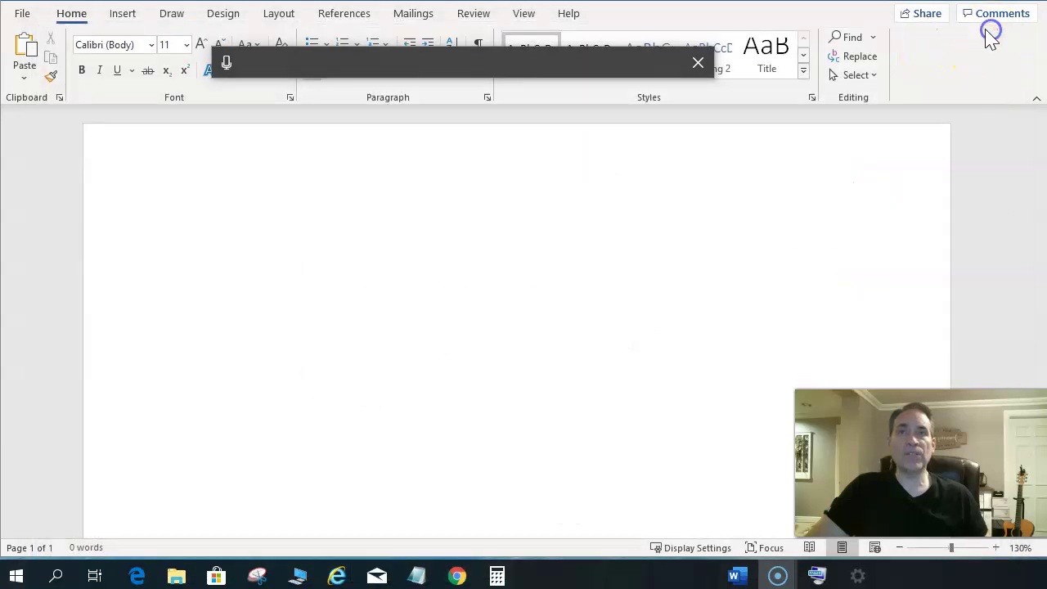
Step: Start the dictation microphone and place the cursor in the document to receive the sentence
left_click(226, 67)
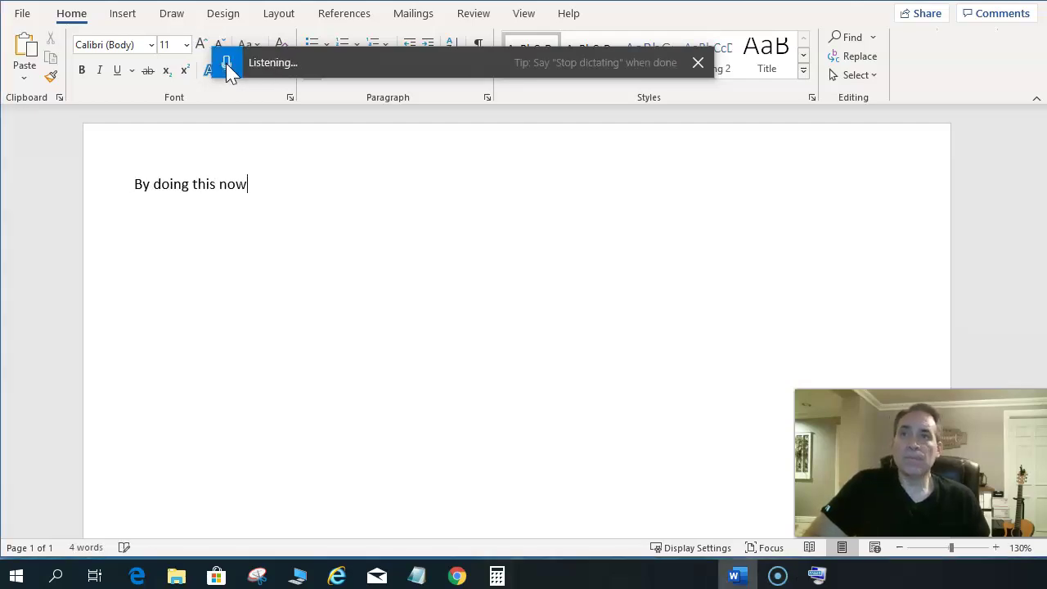
left_click(502, 290)
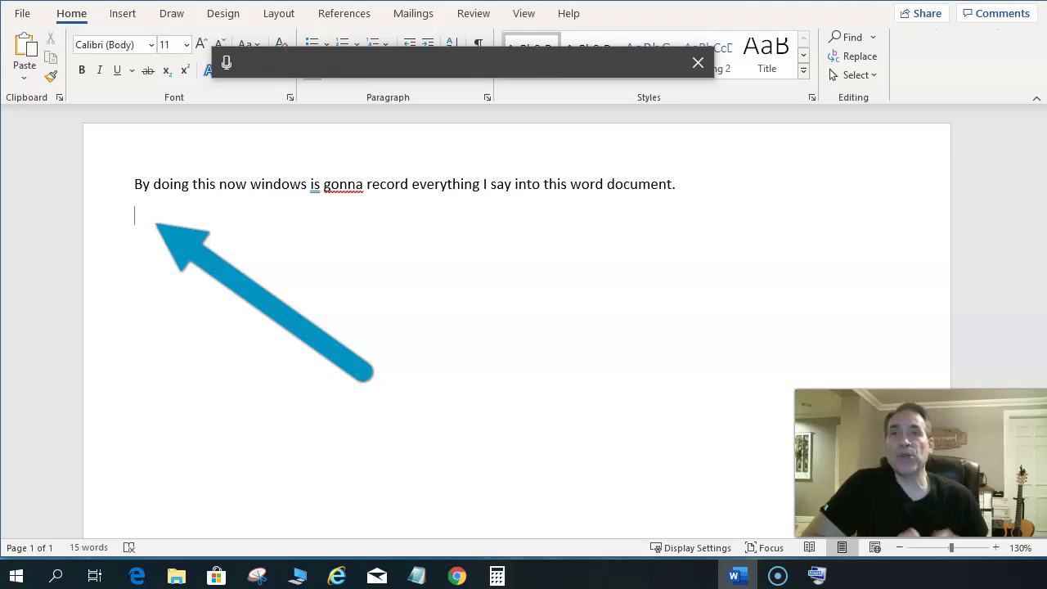
Step: Restart the dictation microphone to speak a paragraph about automatic grammar and spelling correction
left_click(226, 62)
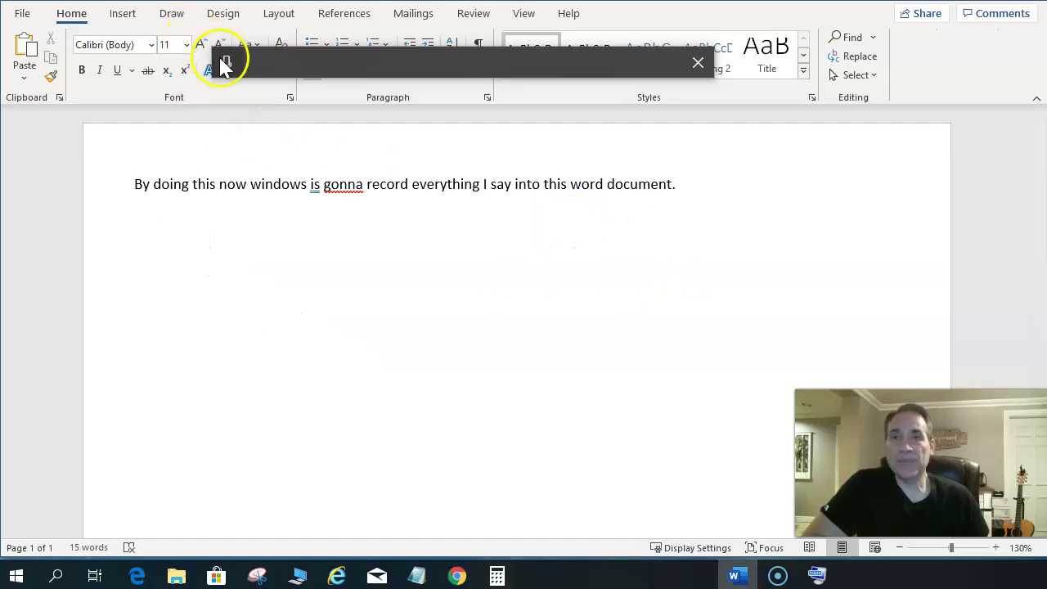